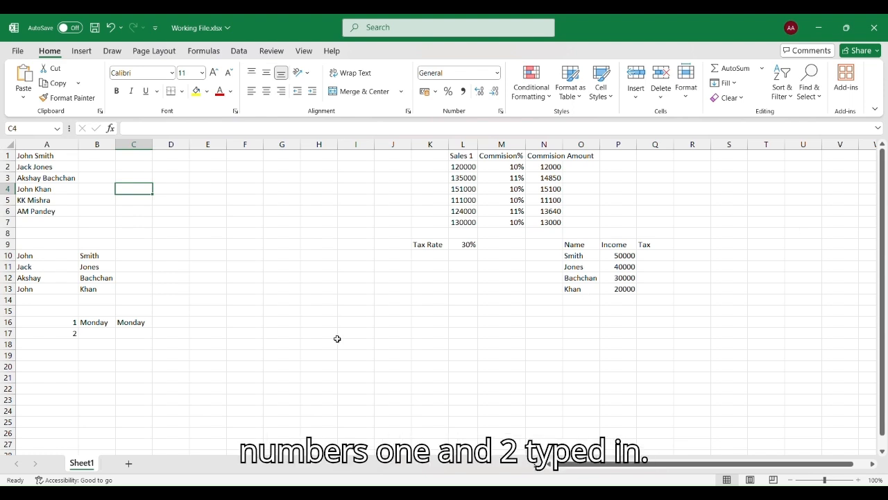
Extend the 1, 2 series in A16:A17 down to A20 so it reads 1 through 5.
drag(62, 321, 60, 338)
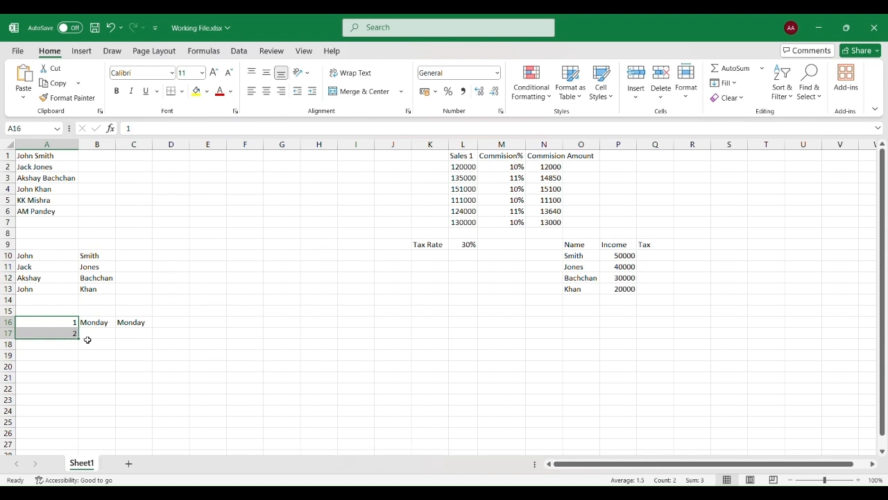
drag(79, 339, 81, 377)
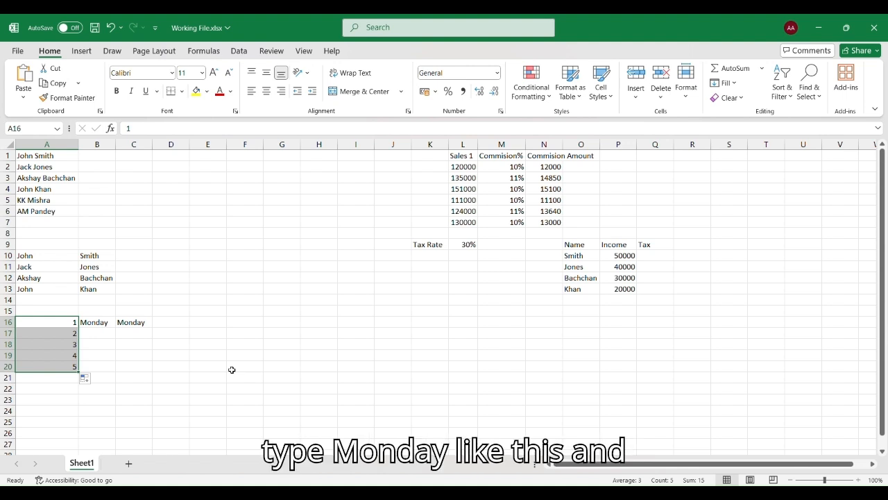
click(98, 324)
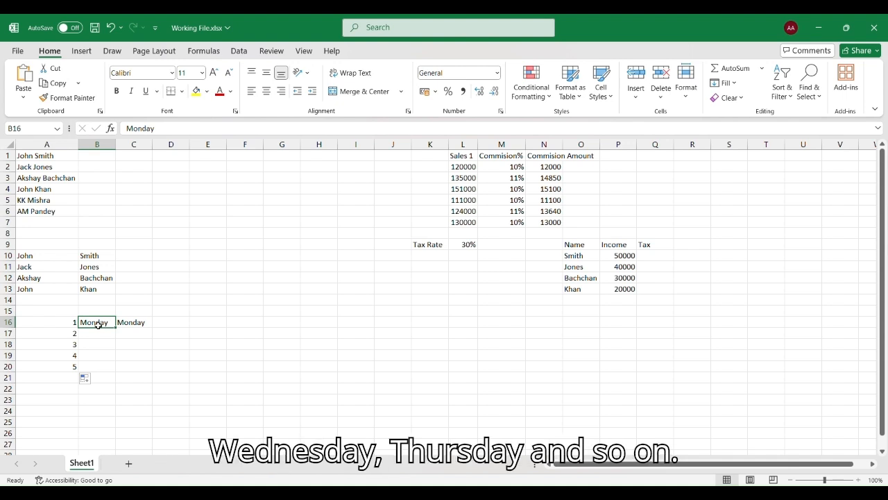
Fill Monday through Friday down B16:B20 and copy C16's =B16 formula down to C20.
drag(116, 328, 121, 375)
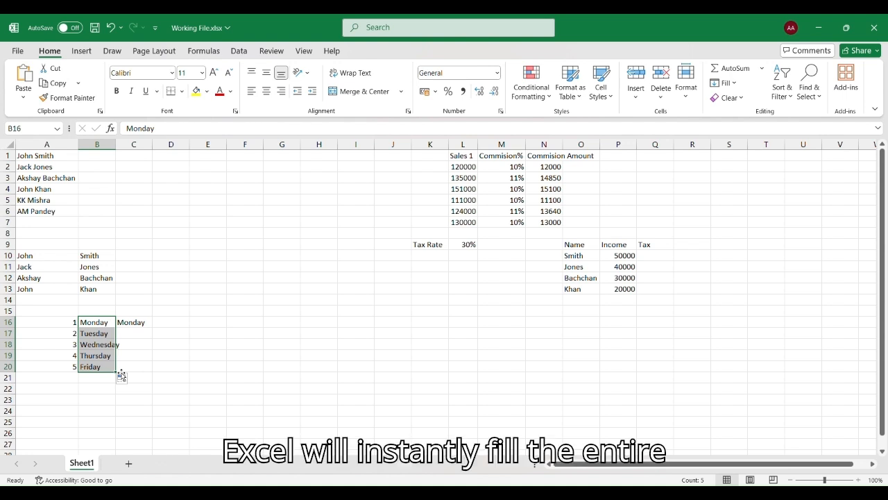
click(142, 323)
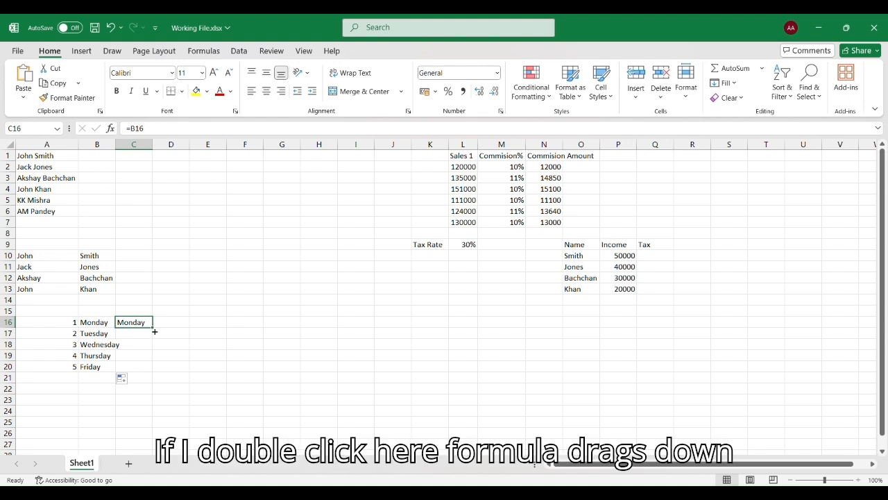
double_click(153, 328)
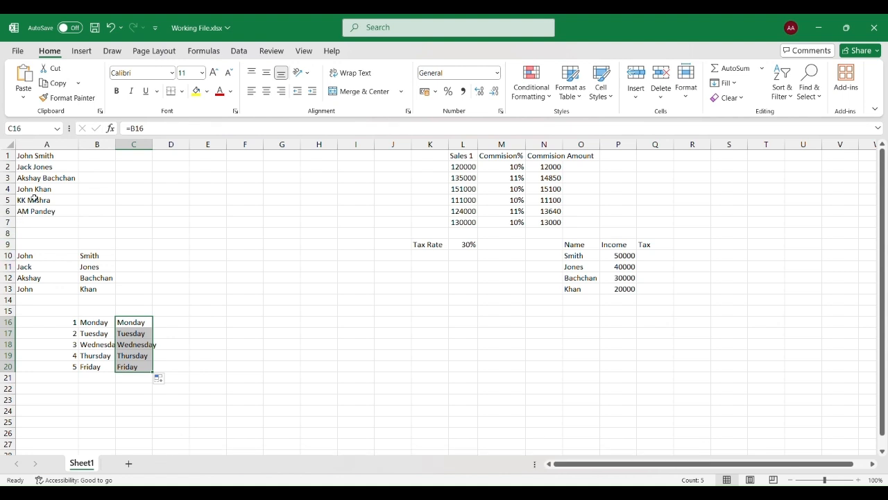
Flash Fill the first names into column B from the example John in B1.
click(63, 155)
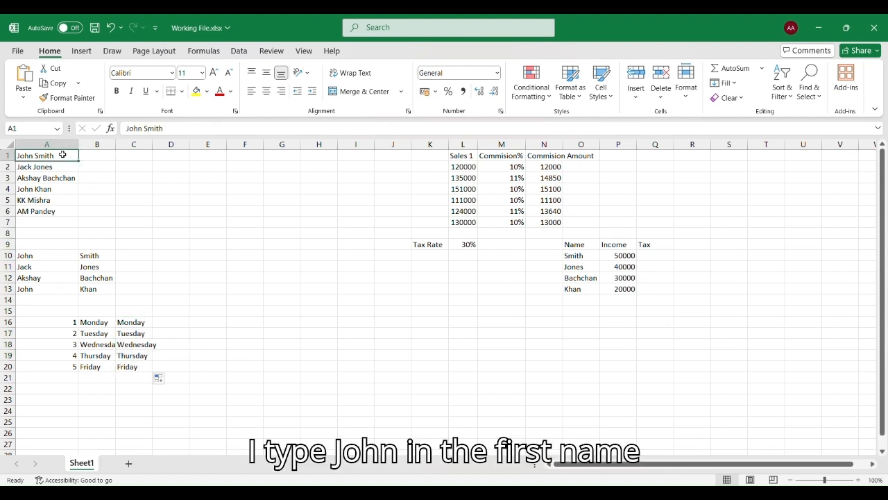
click(99, 156)
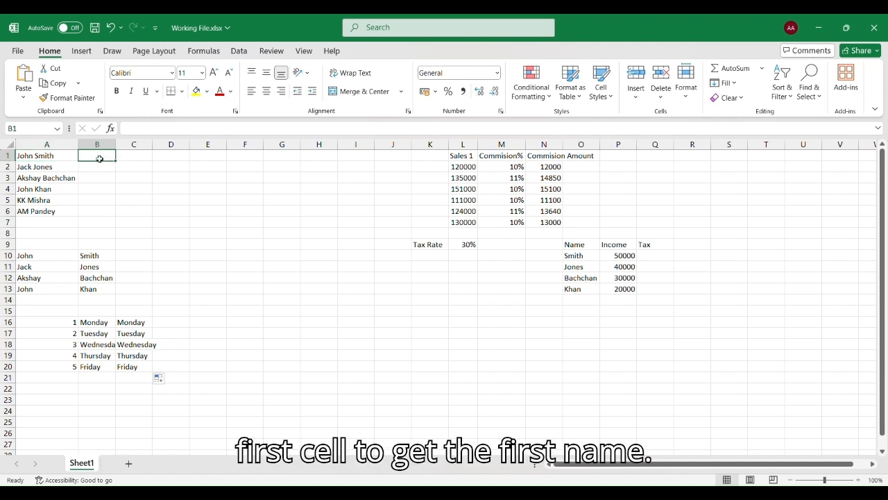
text(John)
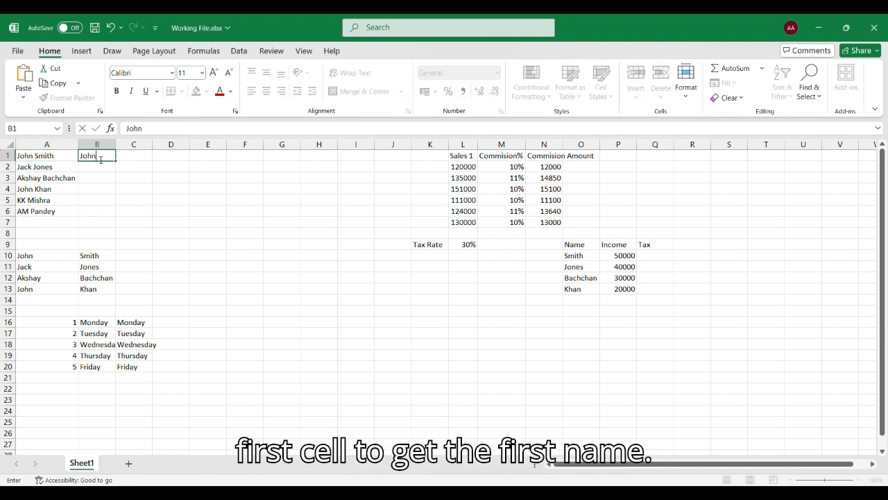
key(Return)
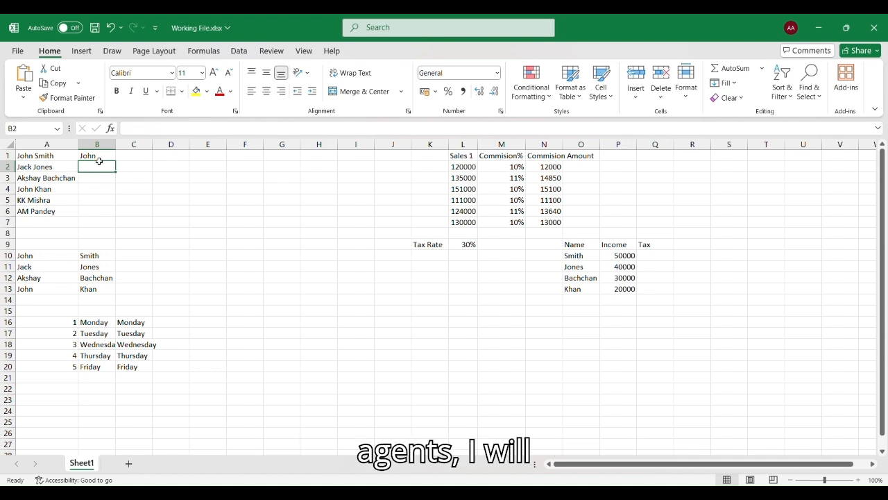
click(99, 160)
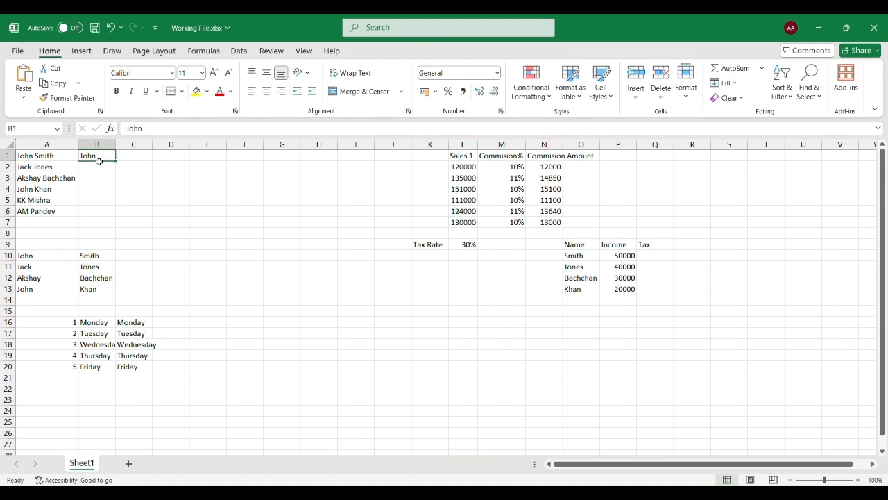
key(ctrl+e)
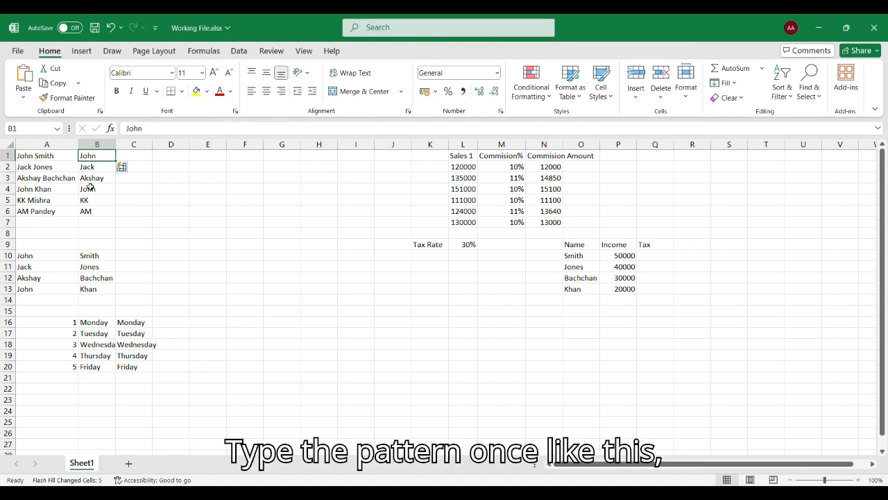
Flash Fill the surnames into column C from the example Smith in C1.
click(132, 157)
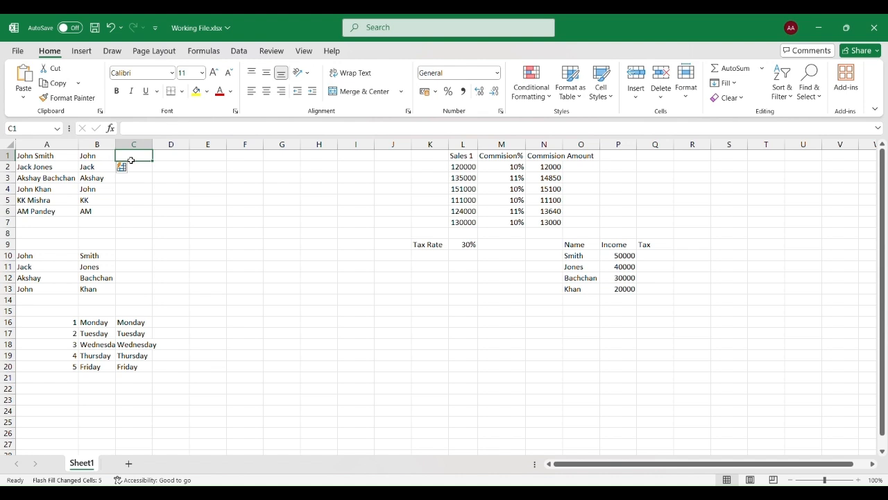
text(Smith)
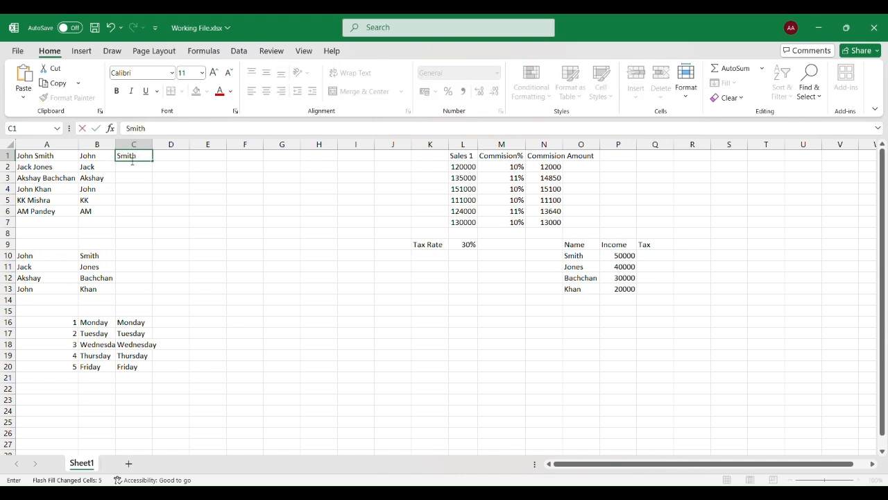
key(Return)
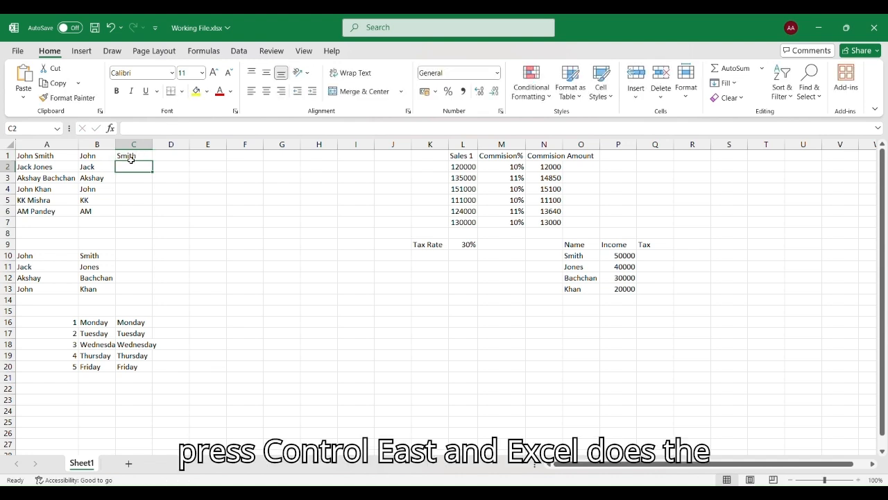
key(ctrl+e)
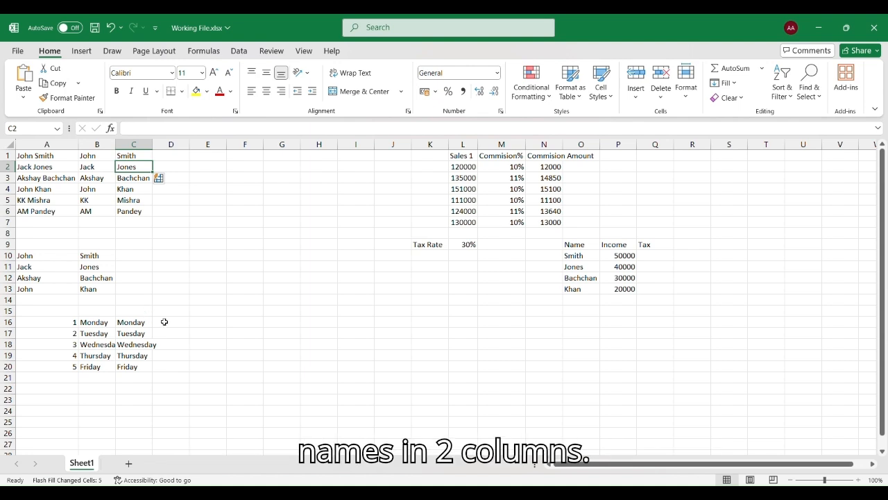
click(128, 265)
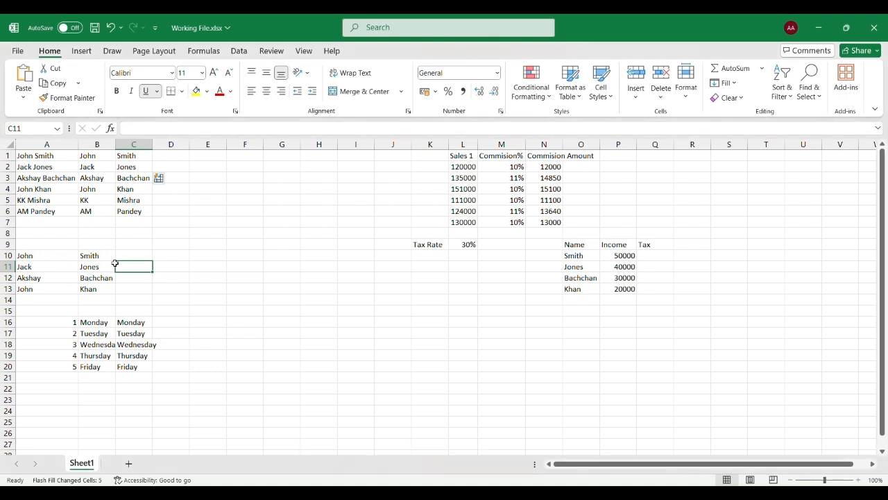
Enter an example firstname.lastname company e-mail in C10 and Flash Fill C11:C13.
click(125, 257)
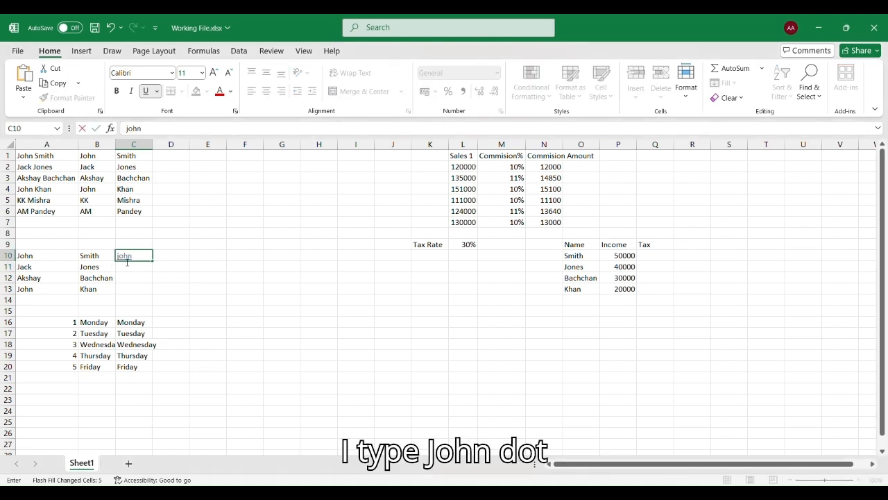
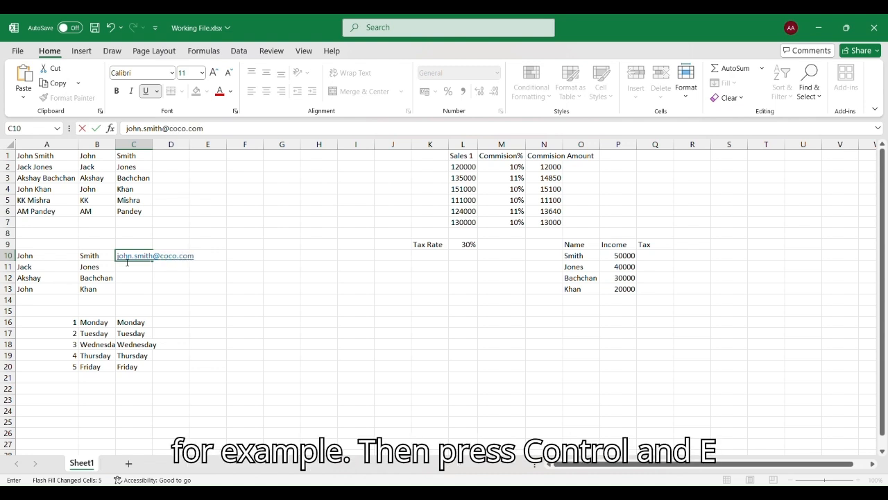
key(Return)
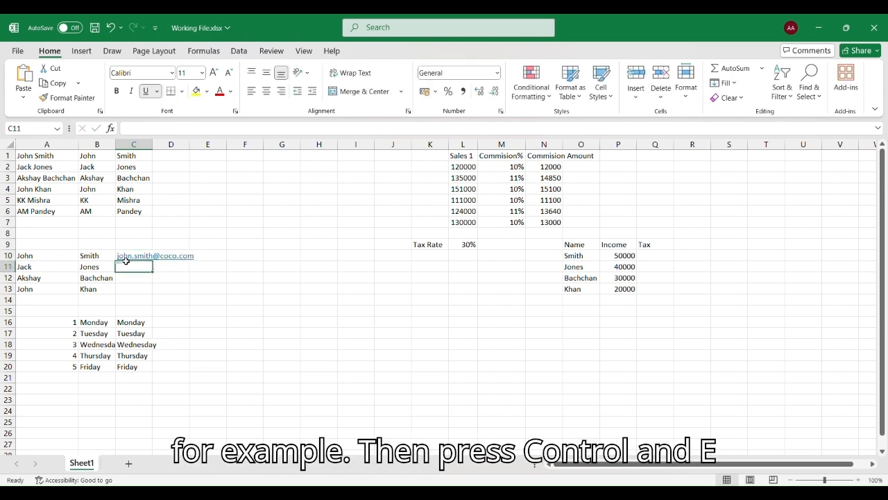
key(ctrl+e)
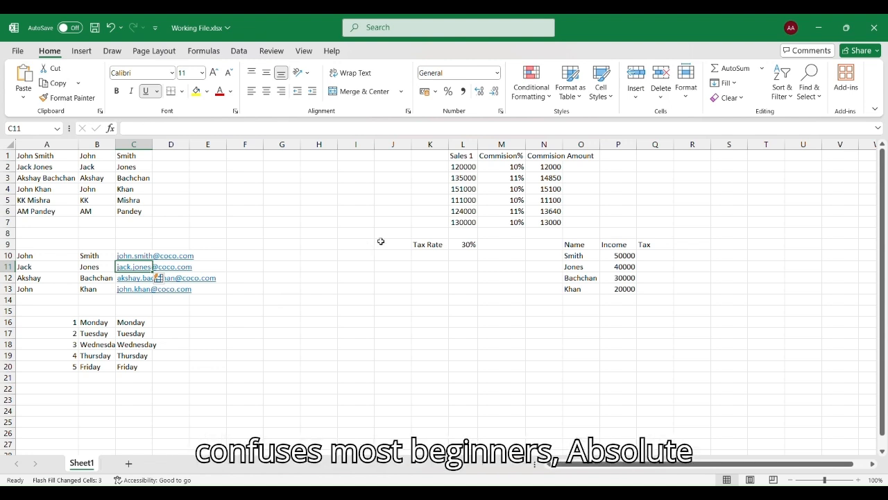
Review the sales, commission rate and =L2*M2 formula in row 2, then clear N3:N7.
scroll(388, 236, right, 3)
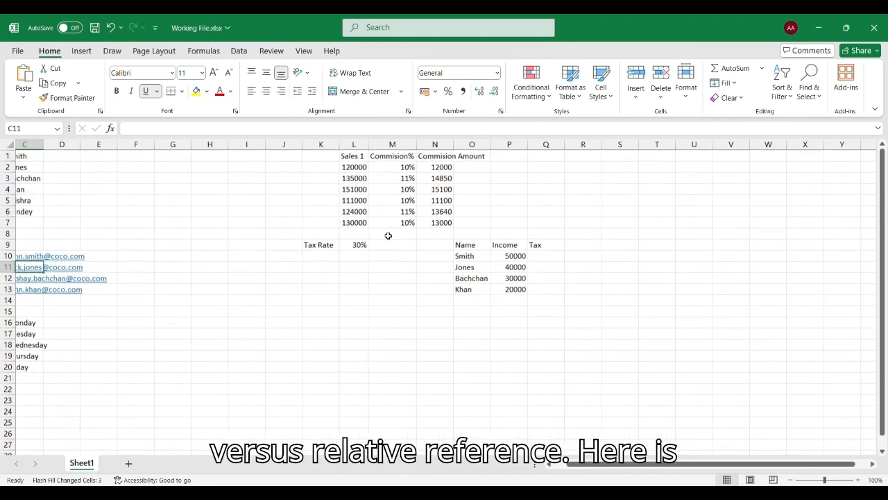
scroll(388, 236, left, 1)
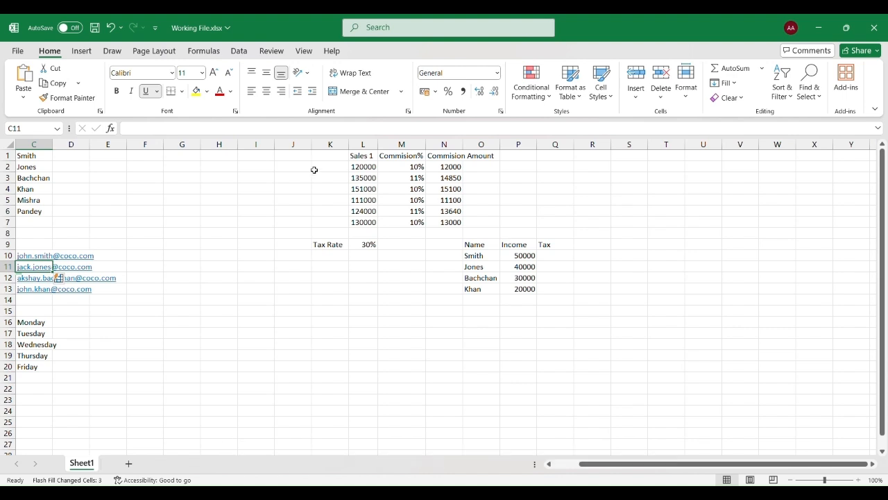
click(367, 169)
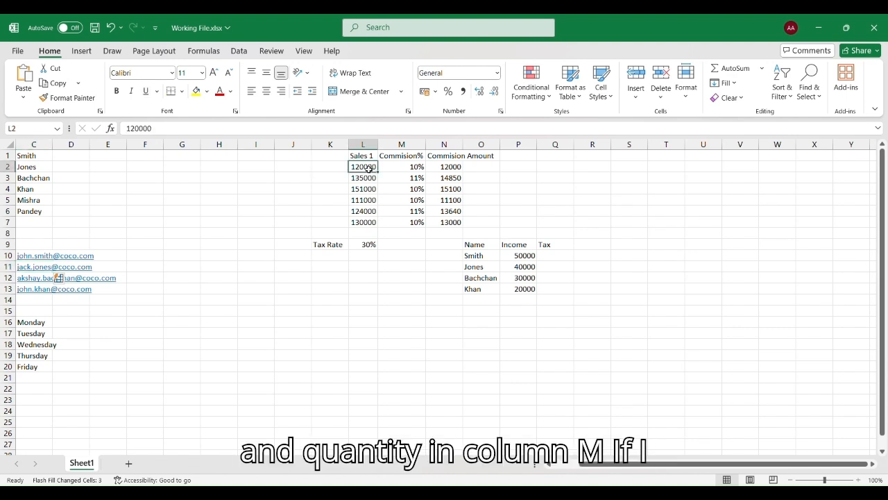
click(411, 168)
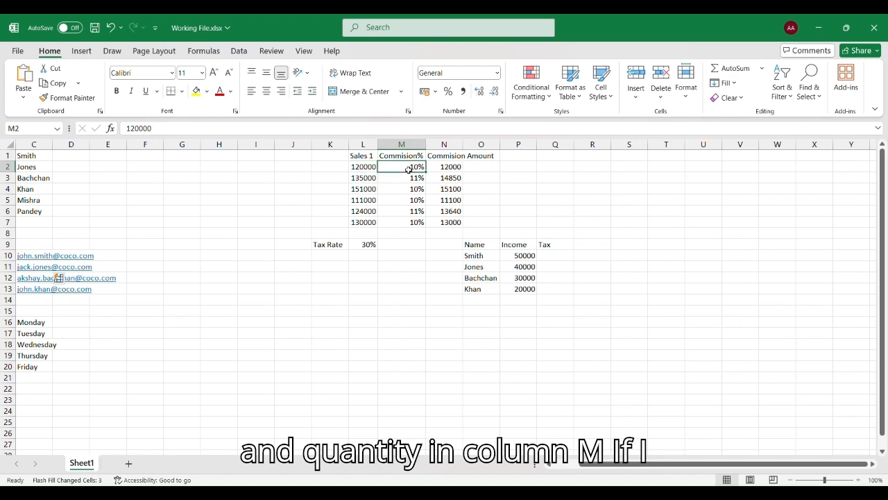
click(451, 167)
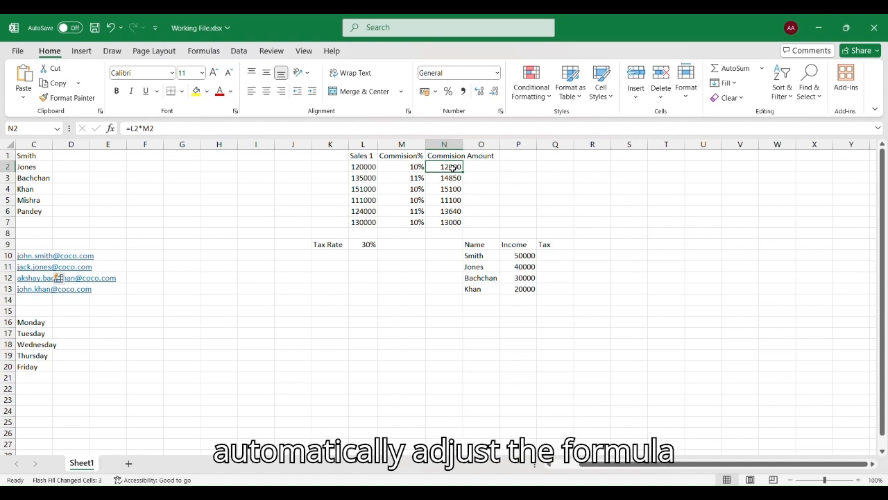
drag(451, 178, 452, 233)
key(Delete)
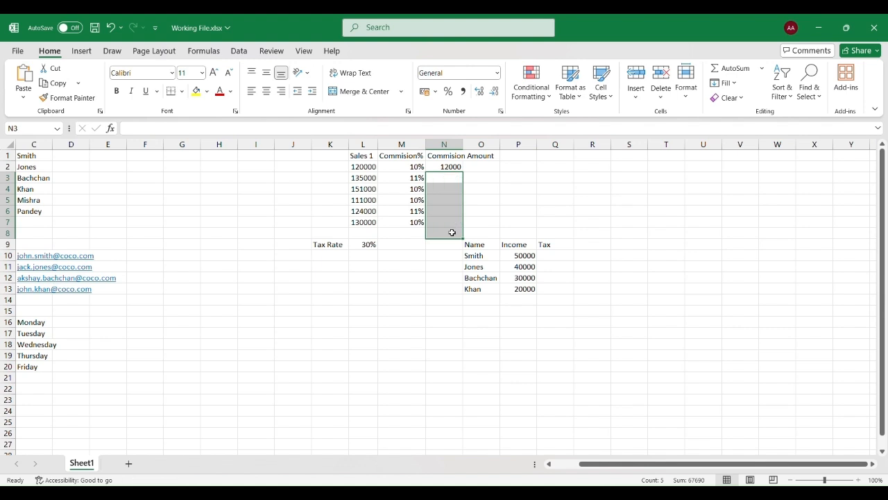
Fill N2's formula down through N7 and check the adjusted formulas in N3 to N5.
drag(444, 167, 454, 226)
key(ctrl+d)
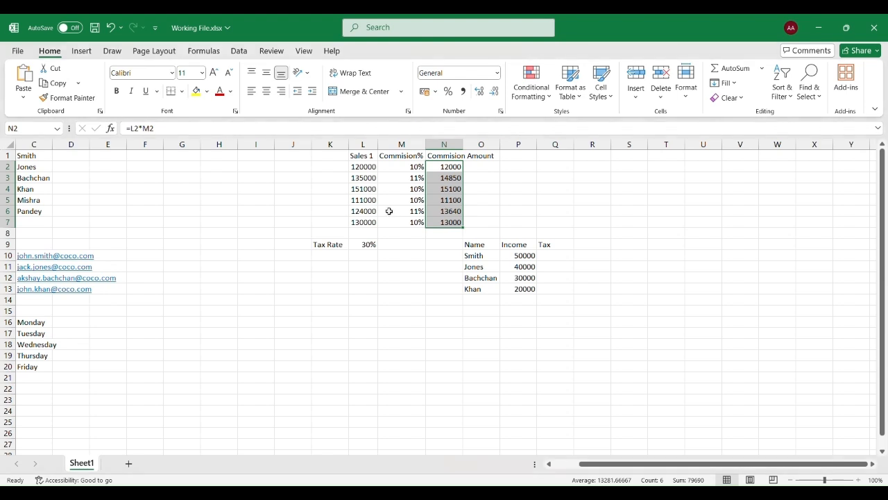
click(442, 205)
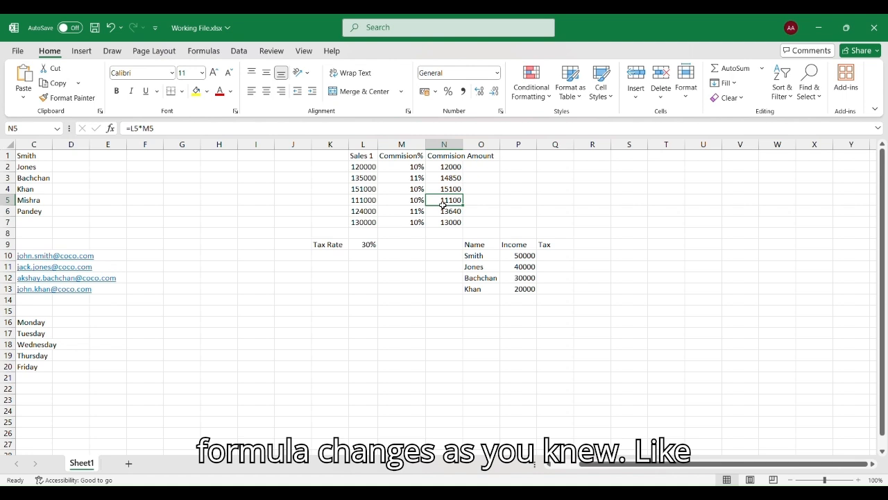
click(443, 192)
click(443, 182)
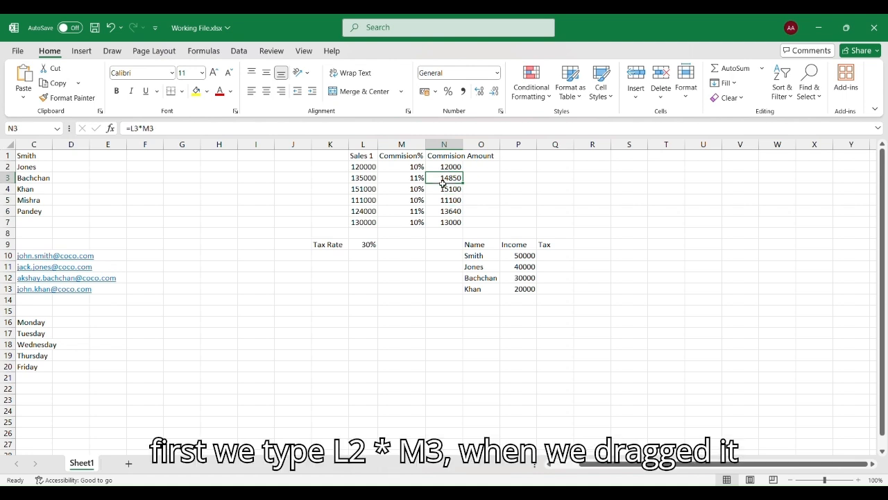
click(447, 170)
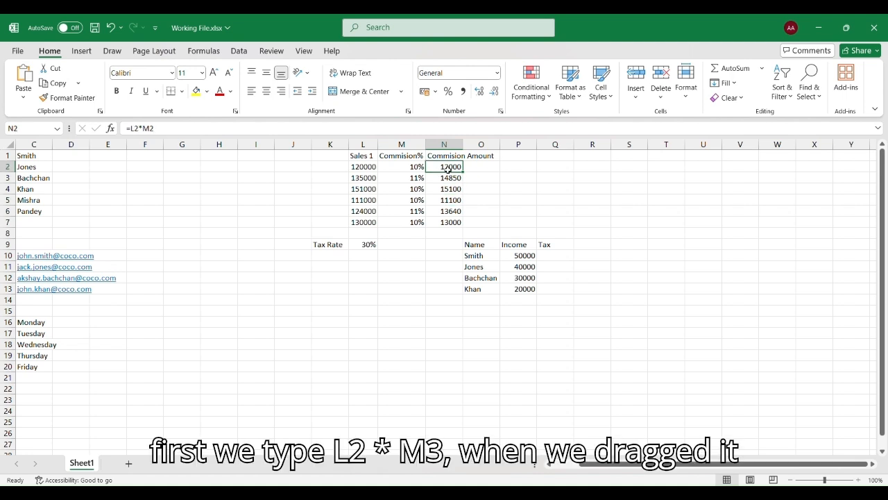
click(448, 179)
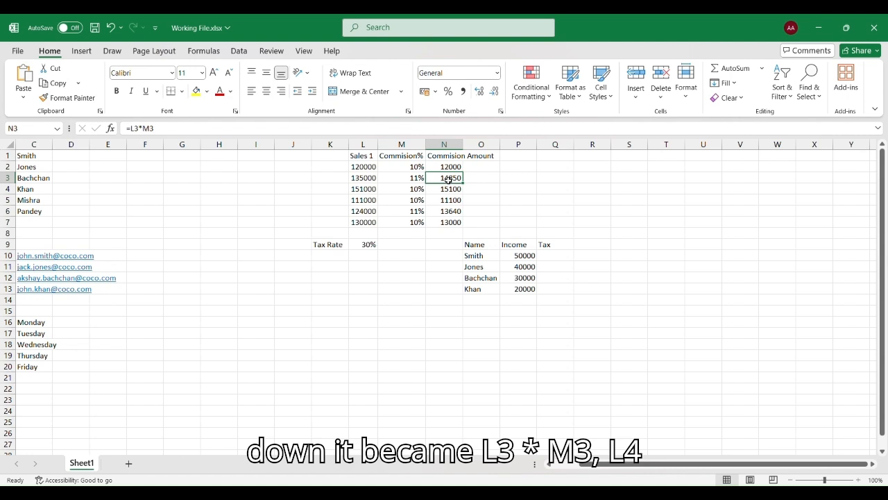
click(449, 190)
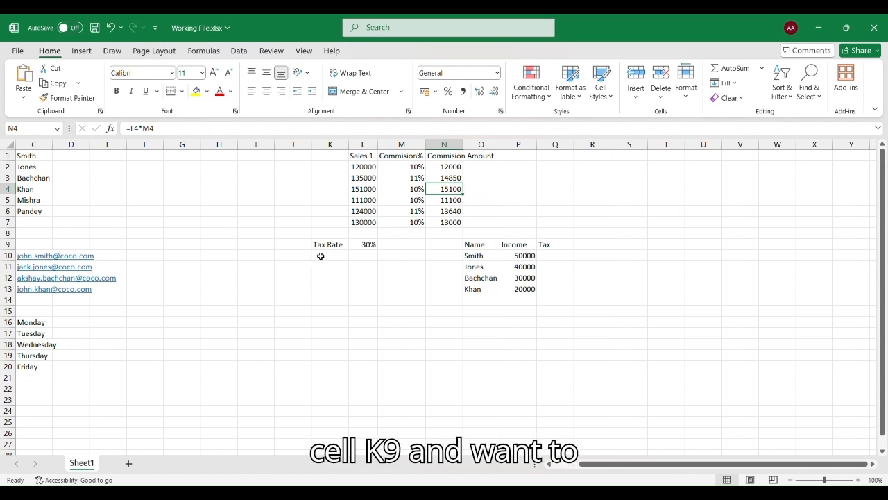
Enter =P10*L9 in Q10 to get 15000 tax from the 50000 income and 30% rate.
click(366, 246)
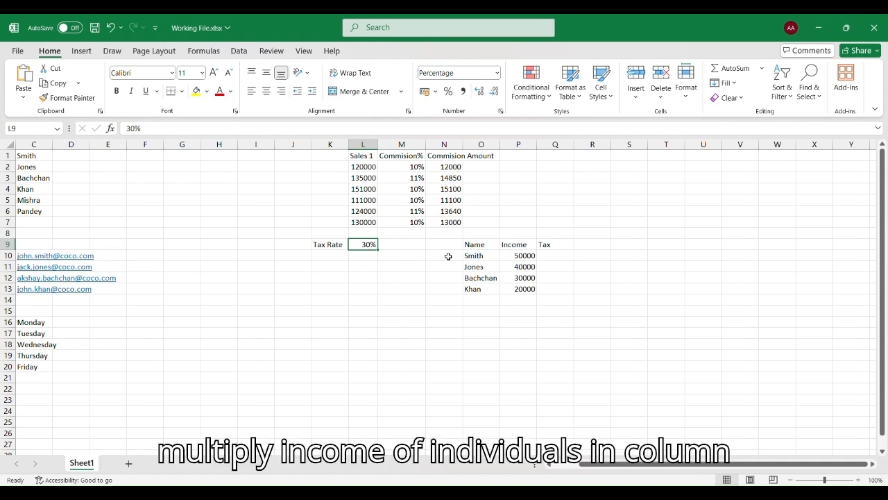
click(521, 256)
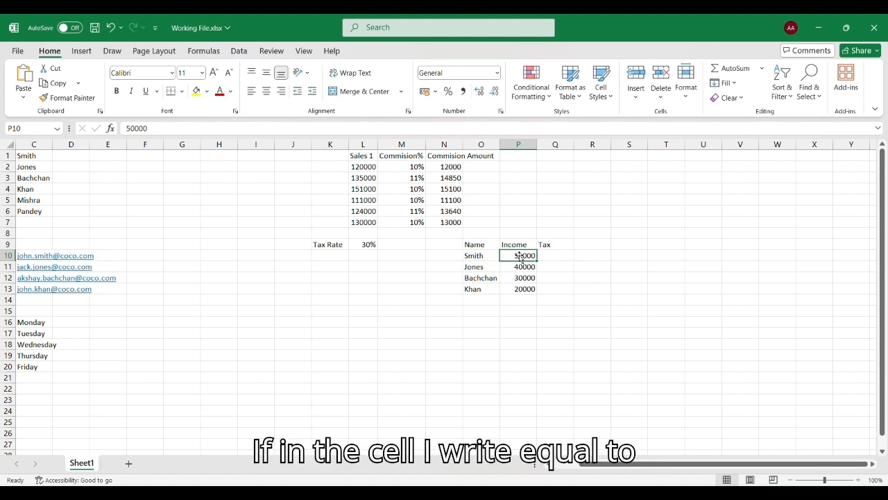
click(554, 255)
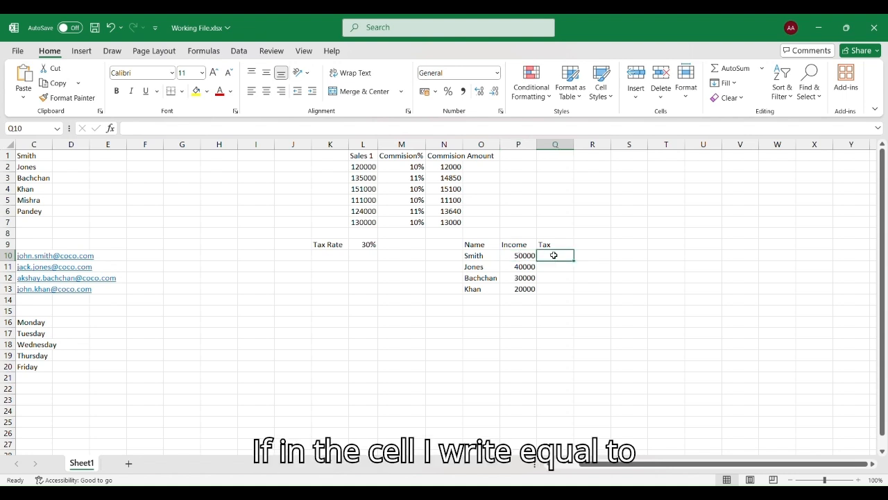
text(=P)
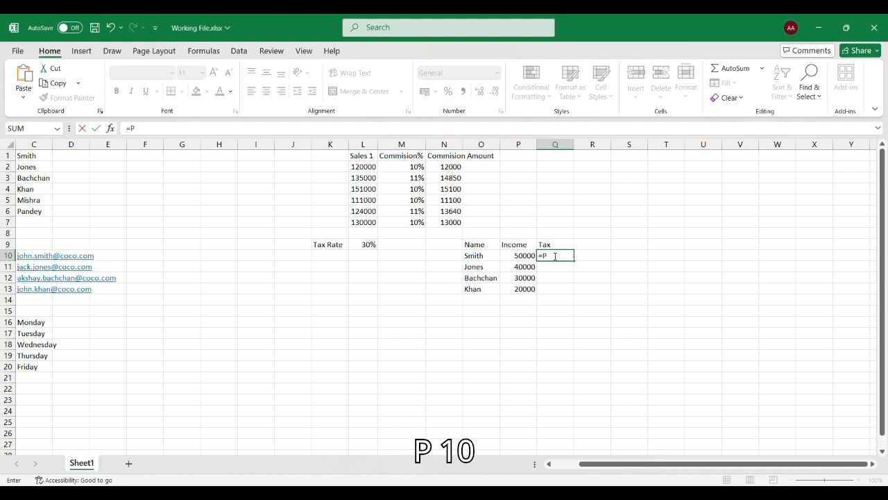
text(10)
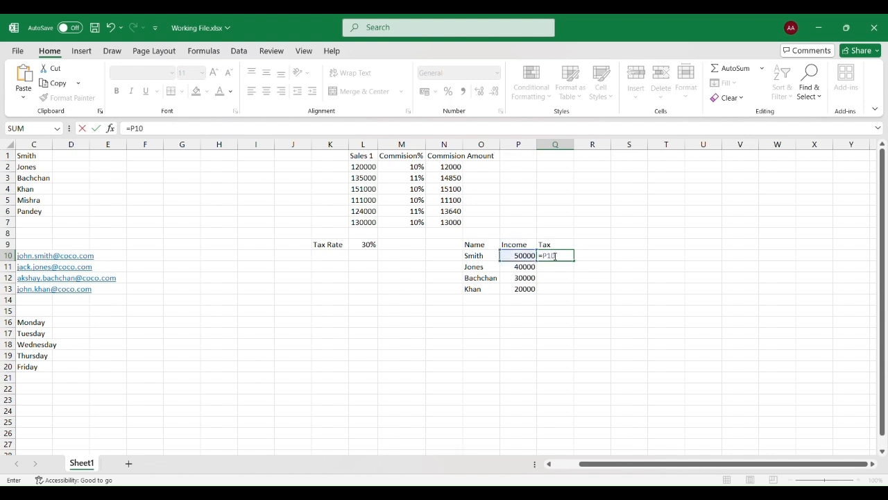
text(*)
click(372, 248)
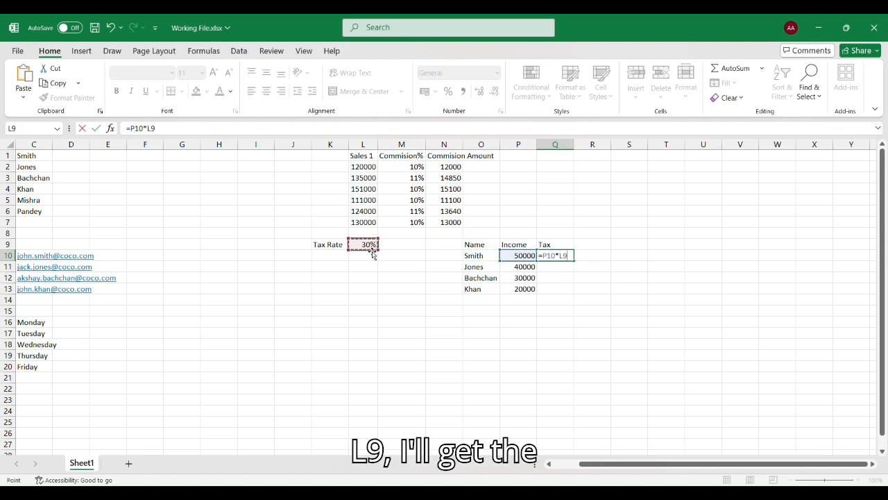
key(Return)
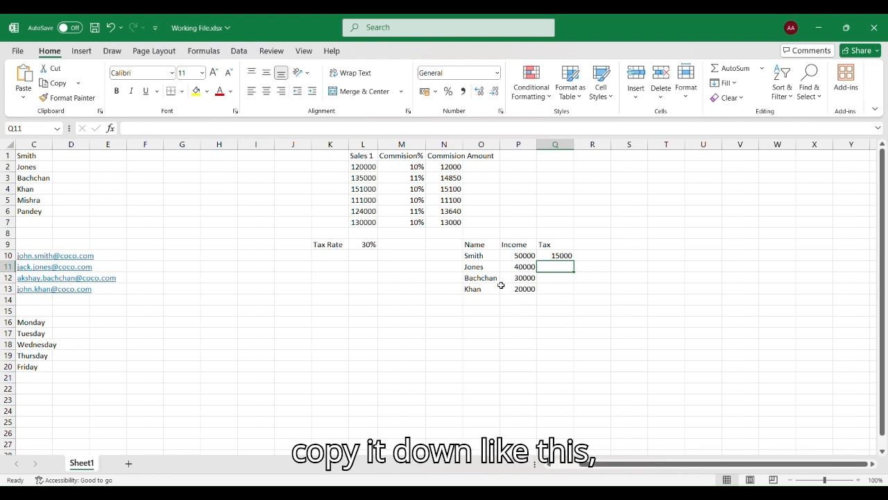
Drag Q10's tax formula down to Q13 and inspect the shifted rate references in Q11 and Q12.
click(564, 256)
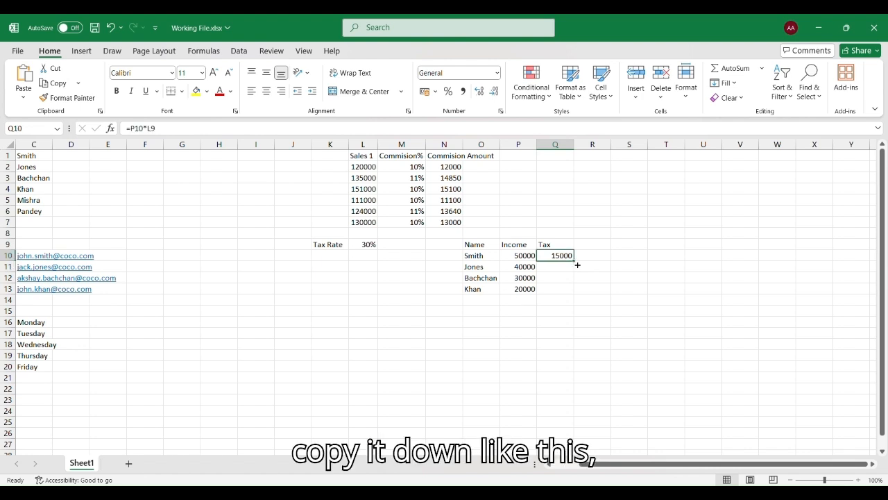
drag(574, 261, 573, 295)
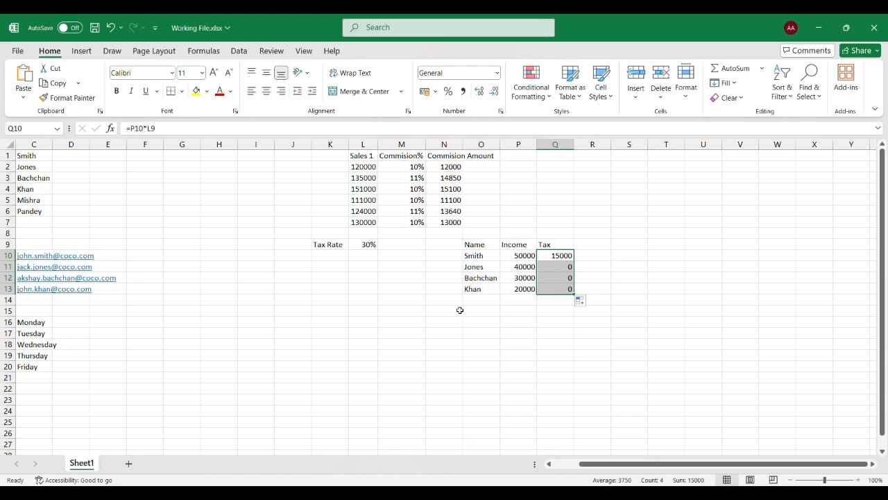
click(556, 270)
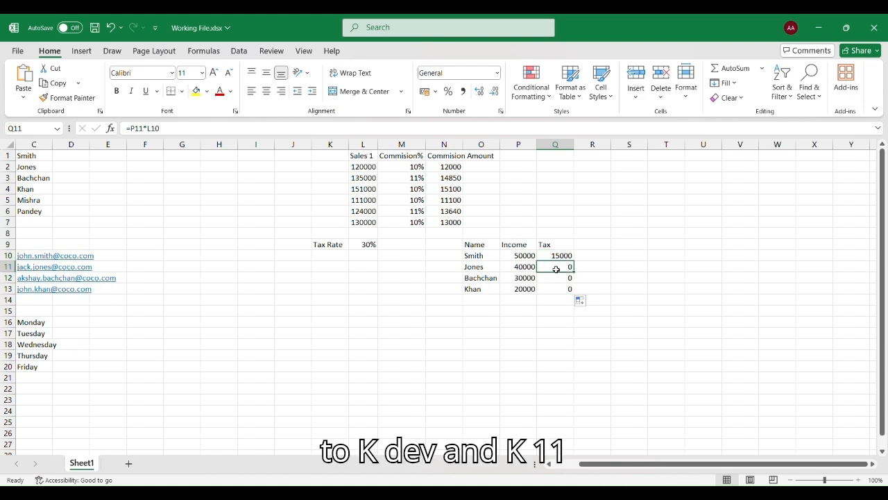
click(556, 283)
click(556, 270)
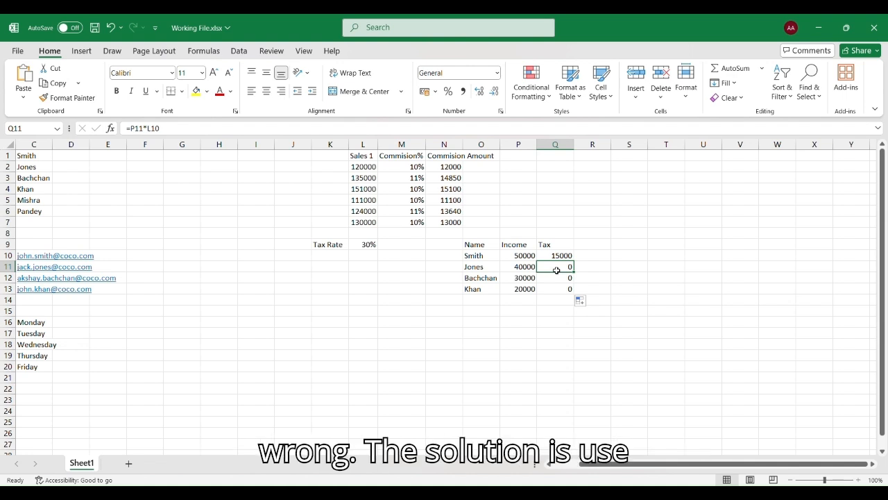
click(556, 280)
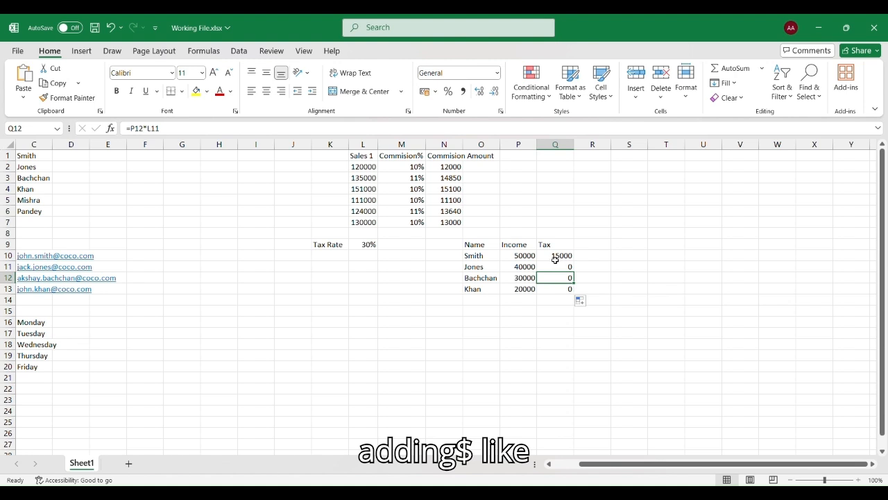
click(555, 258)
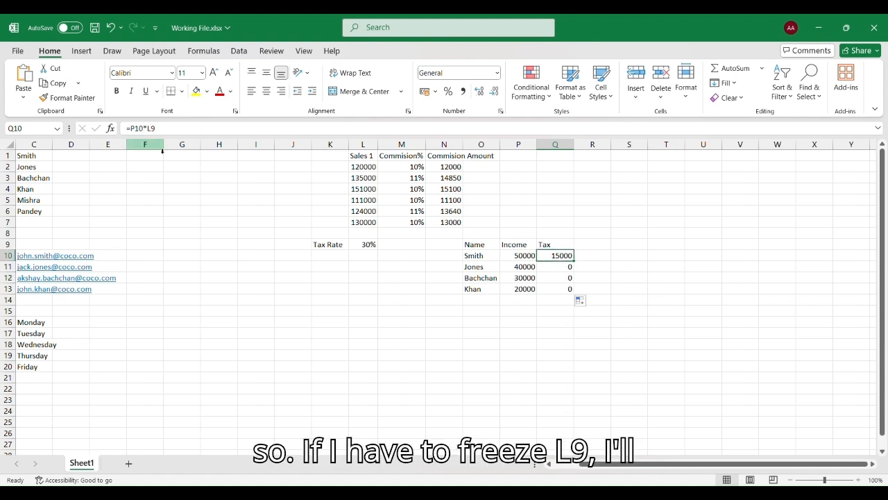
Lock the rate as $L$9 in Q10's formula and fill it down to Q13, giving 12000, 9000, 6000.
click(151, 130)
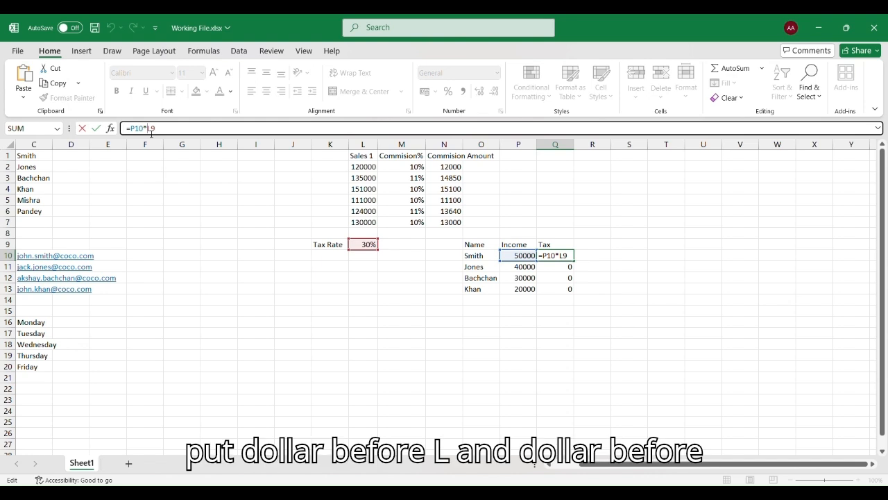
text($L$)
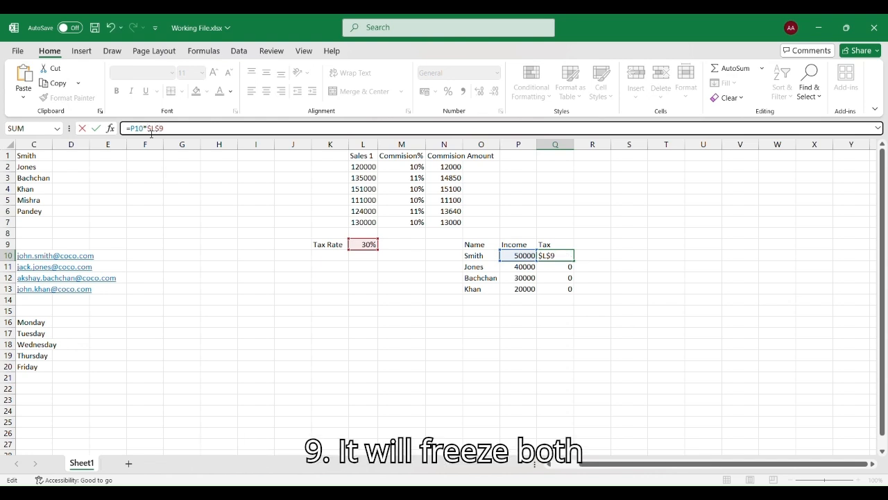
key(Return)
key(Up)
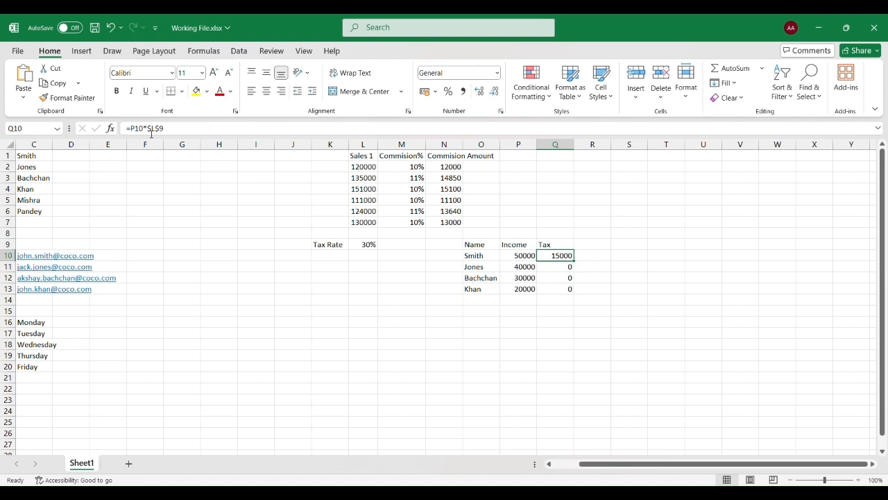
key(shift+Down)
key(shift+Down)
key(shift+Down)
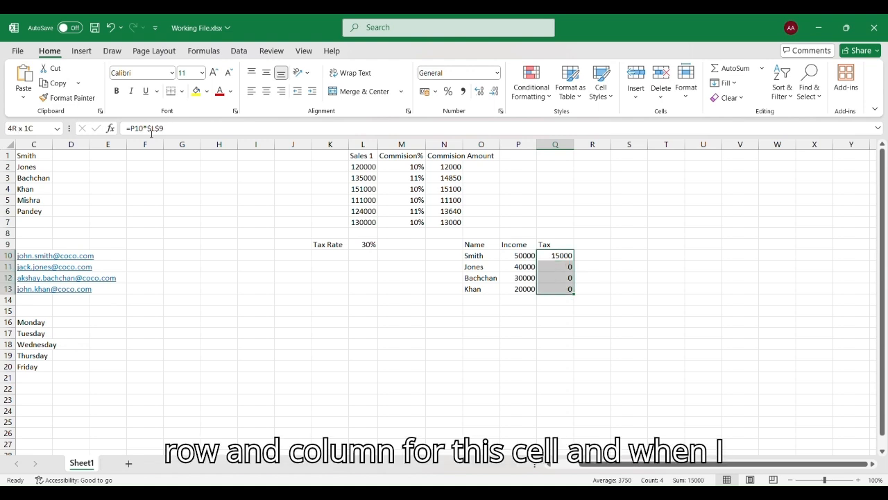
key(ctrl+d)
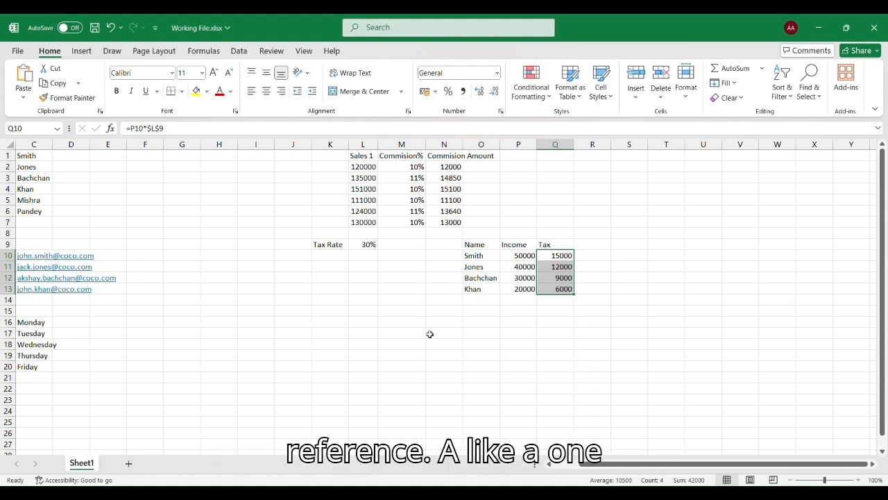
Enter the reference examples A1 in N18 and $A$1 in N19.
click(434, 343)
text(A1)
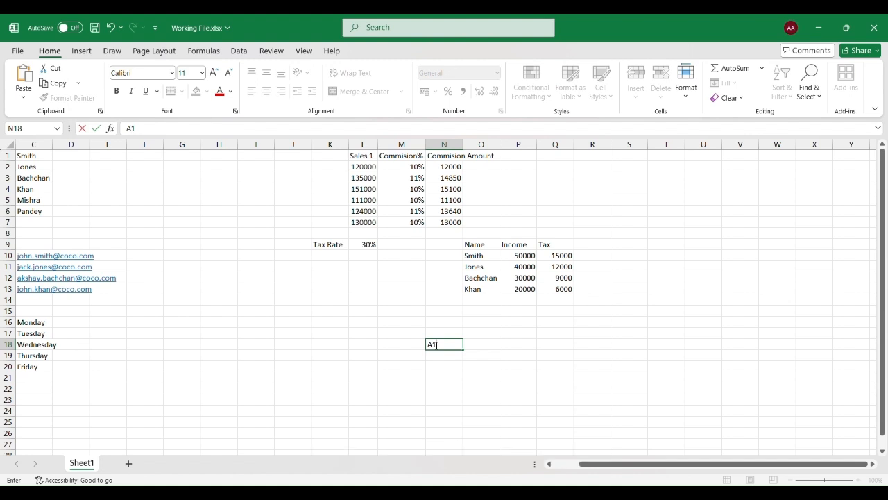
key(Tab)
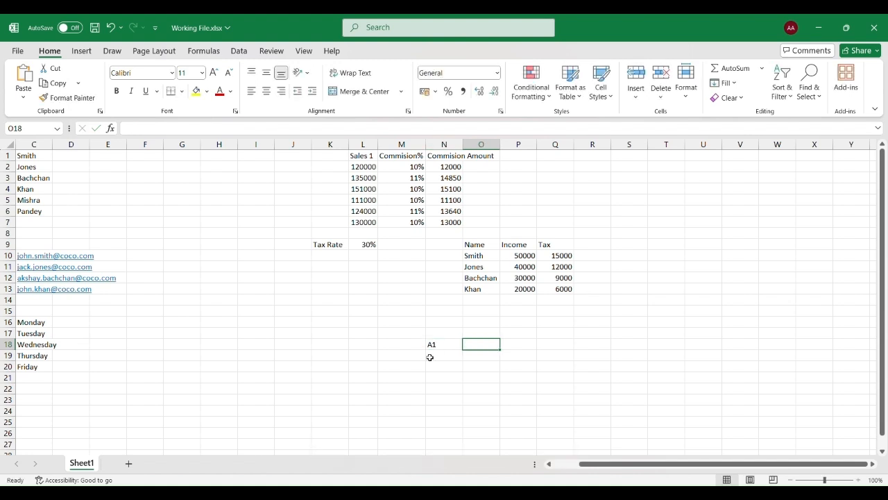
click(437, 361)
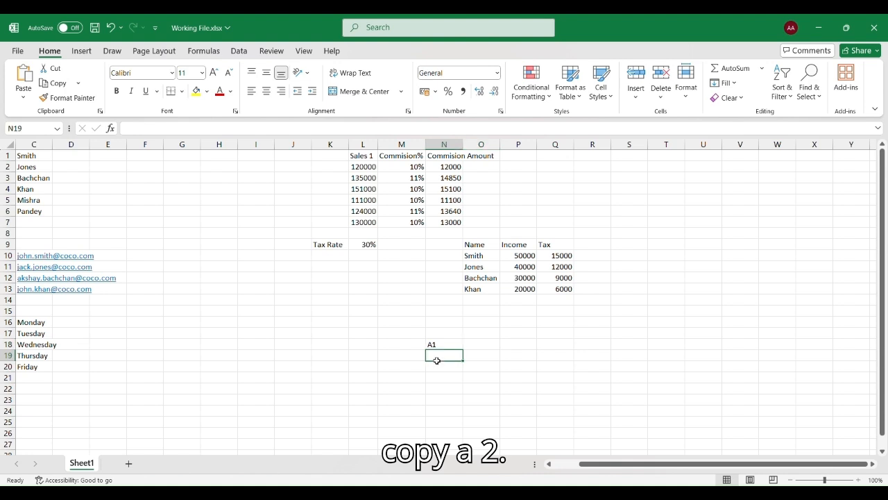
text(A1)
text(2)
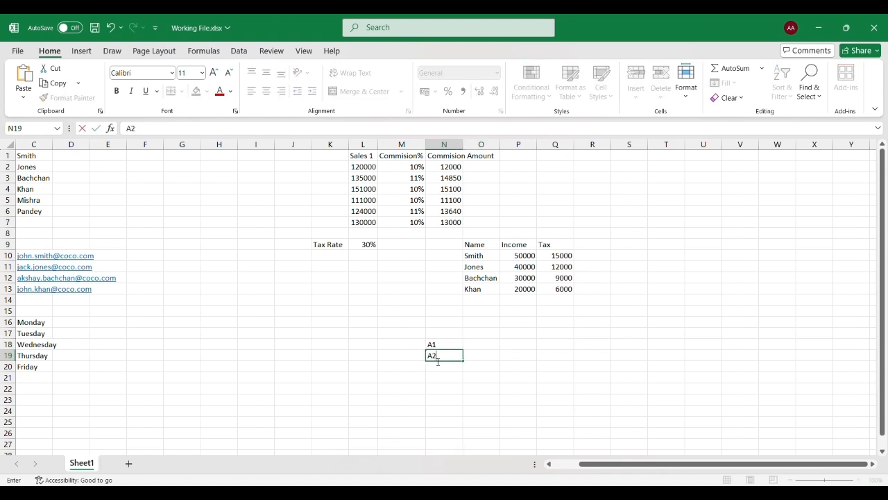
key(BackSpace)
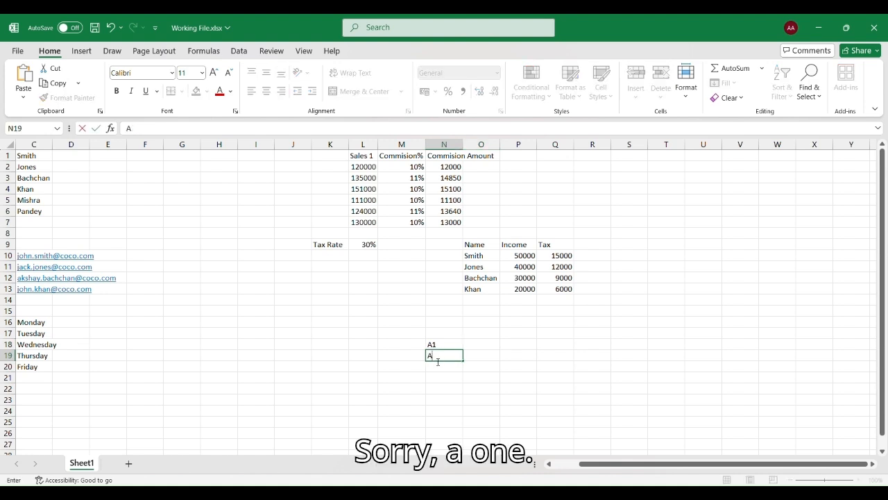
text(1)
key(BackSpace)
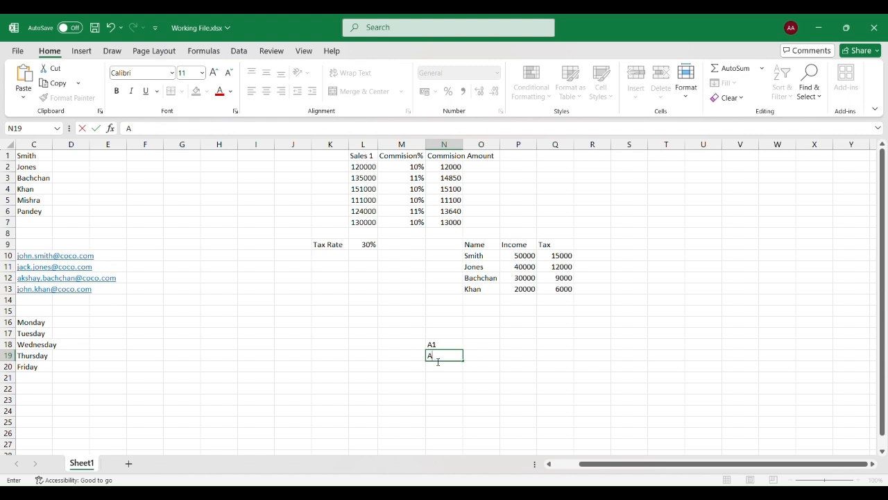
text(1)
click(430, 361)
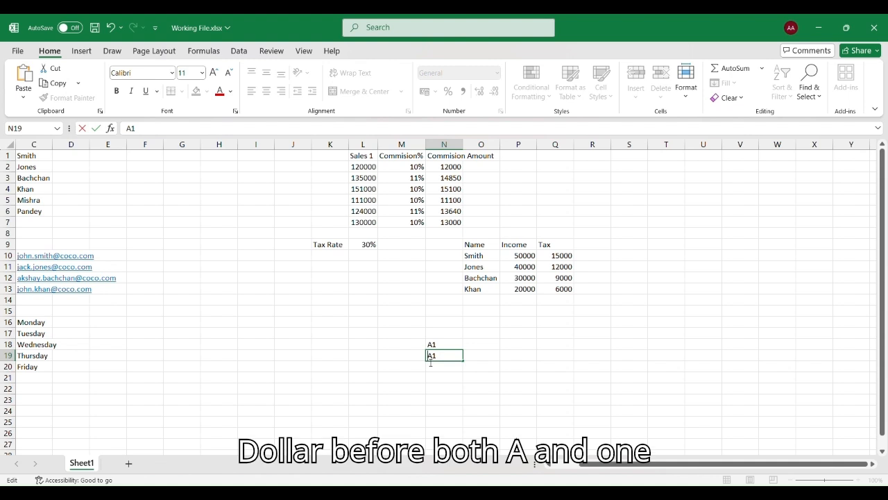
text($)
key(Right)
text($)
click(435, 377)
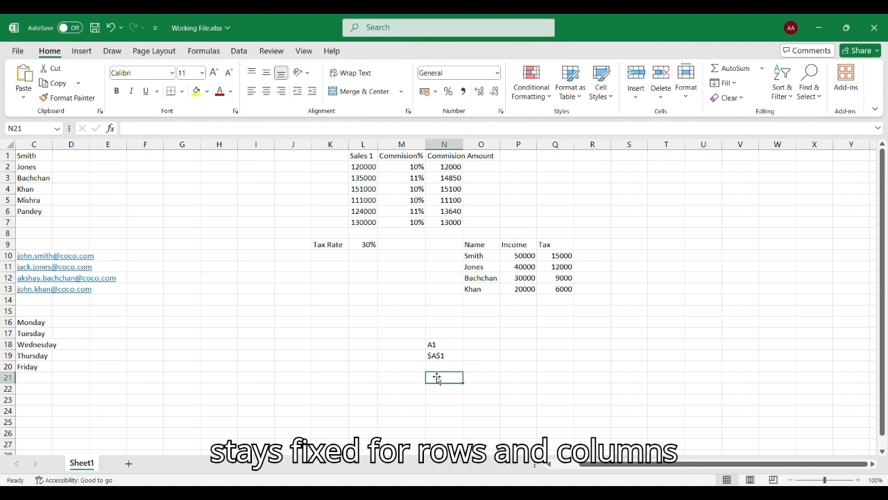
Enter the reference examples $A1 in N20 and A$1 in N21.
click(440, 367)
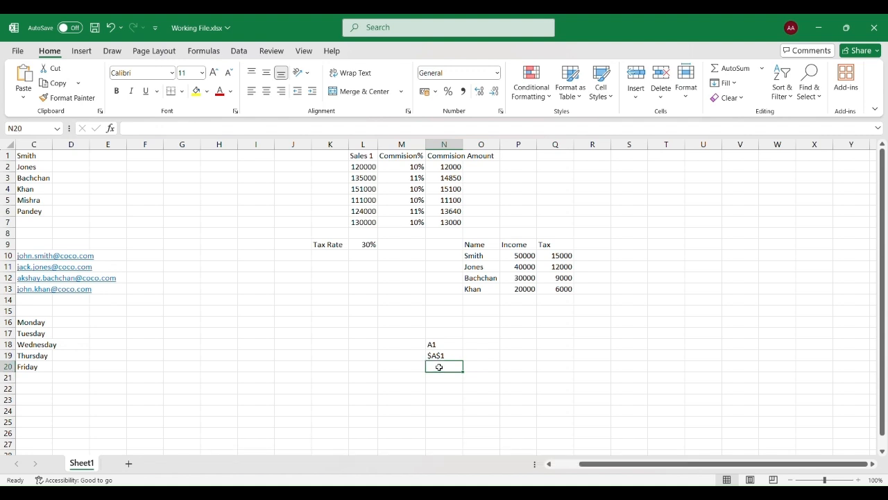
text($A1)
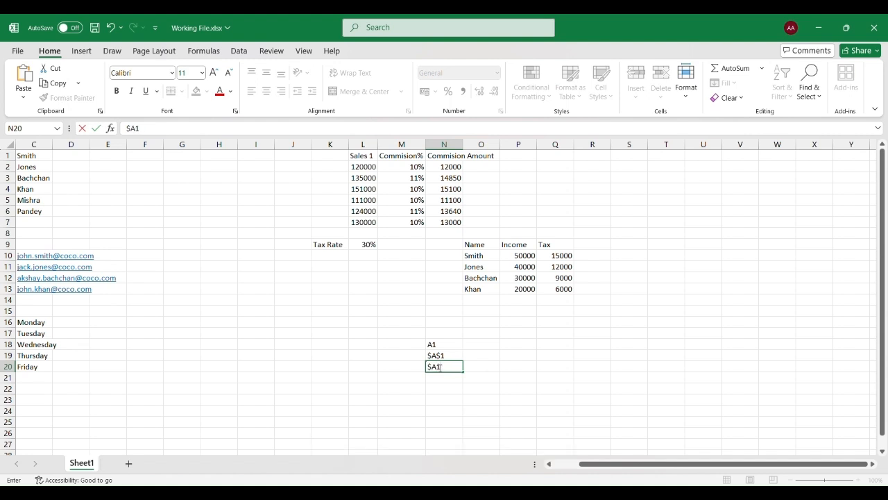
key(Return)
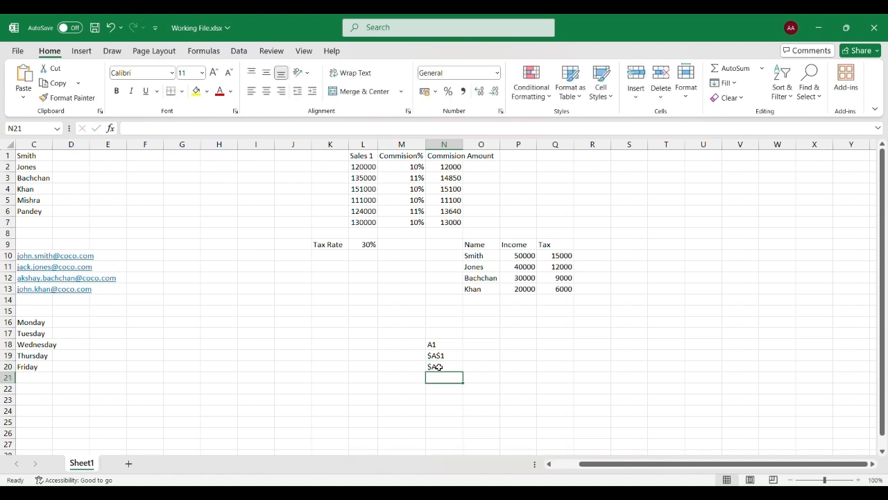
click(448, 369)
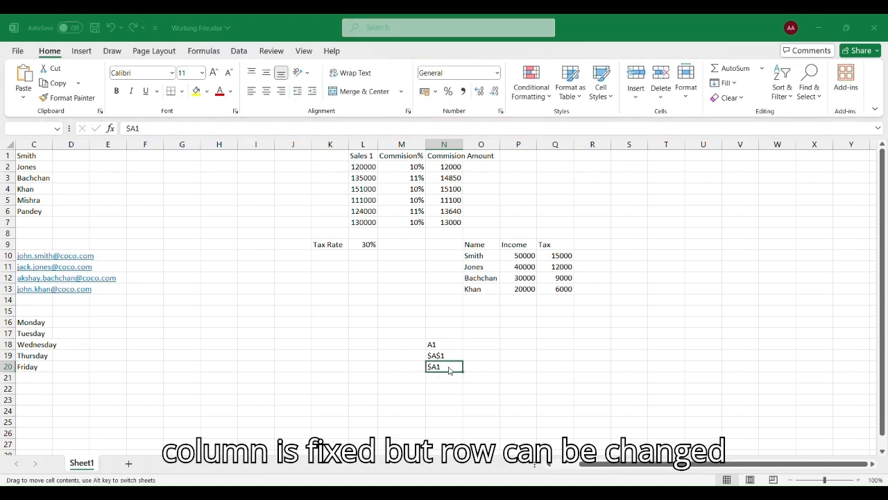
key(Return)
click(451, 370)
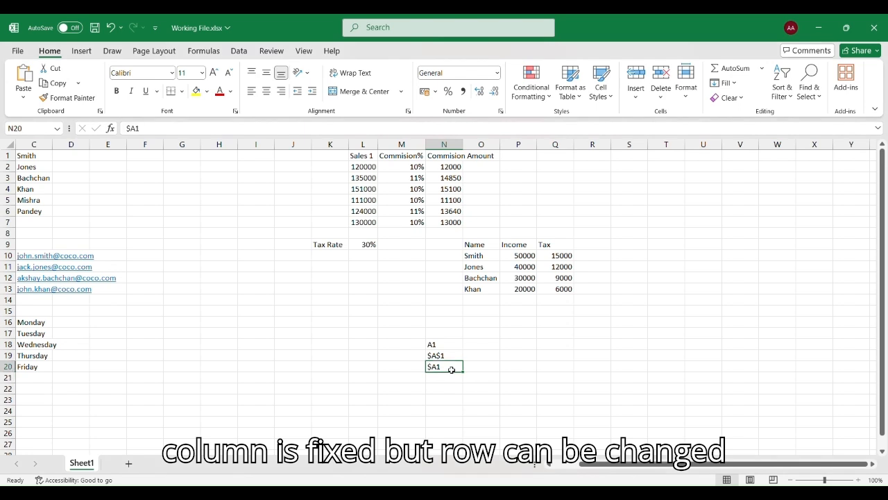
click(445, 383)
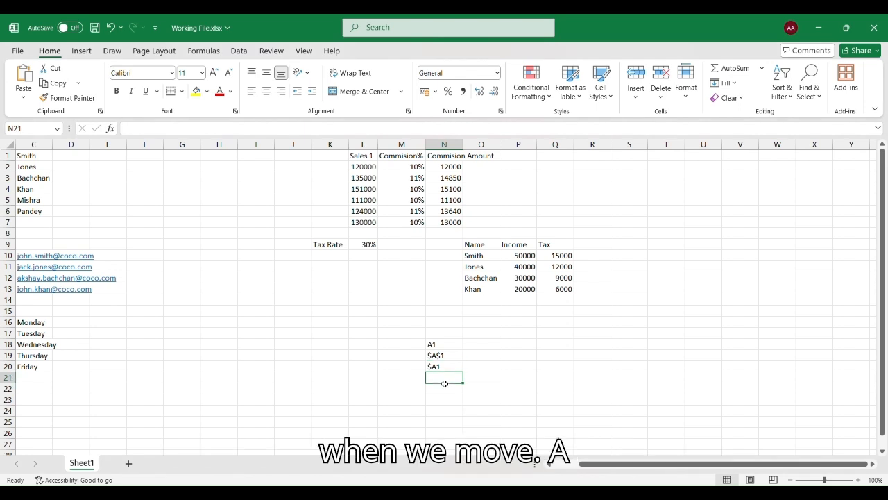
text(A1)
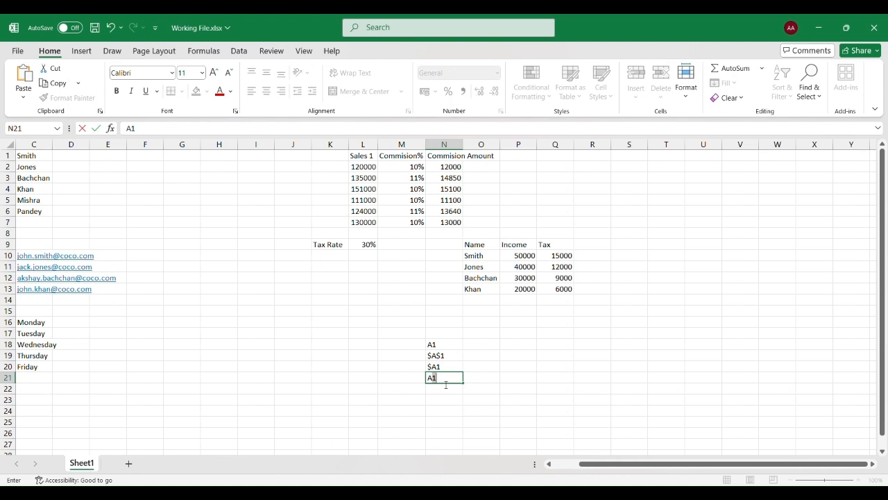
text($1)
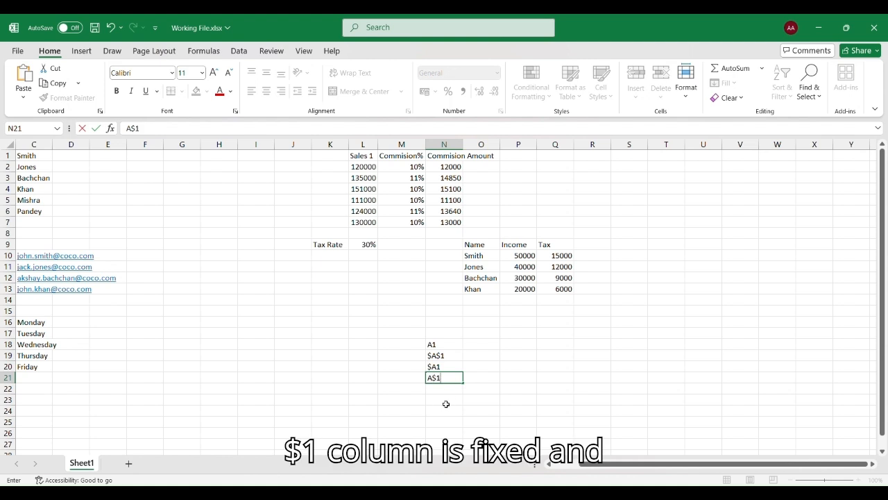
key(Return)
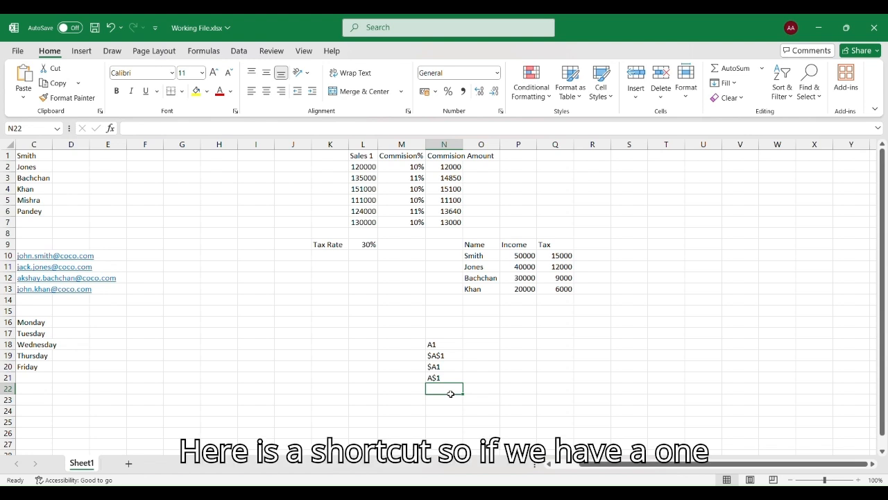
Enter A1 in N23, then delete it and undo the deletion to restore the entry.
click(449, 403)
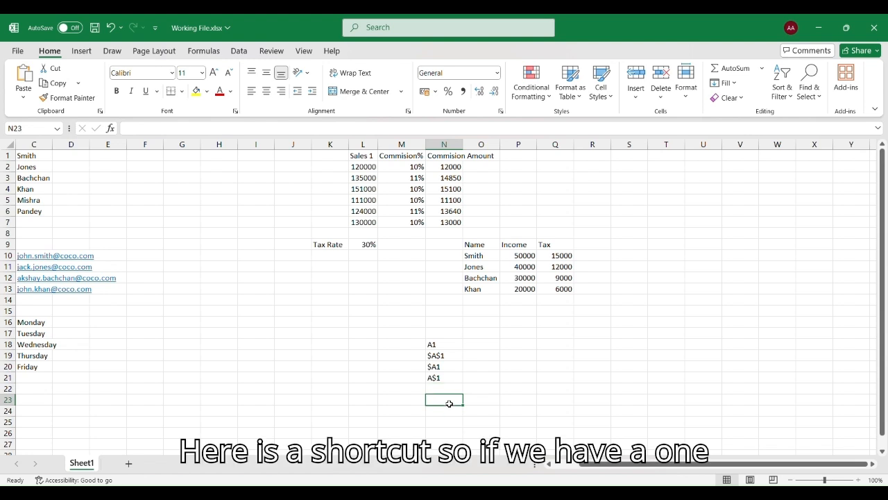
text(A1)
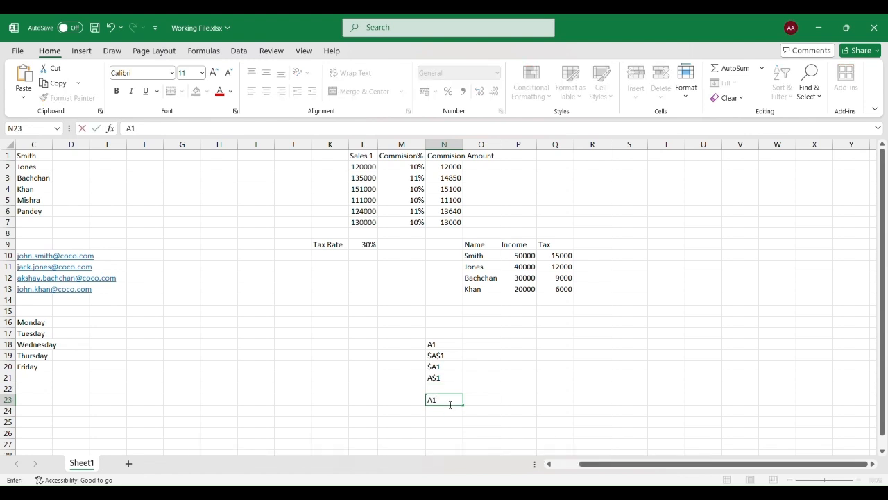
key(ctrl+Return)
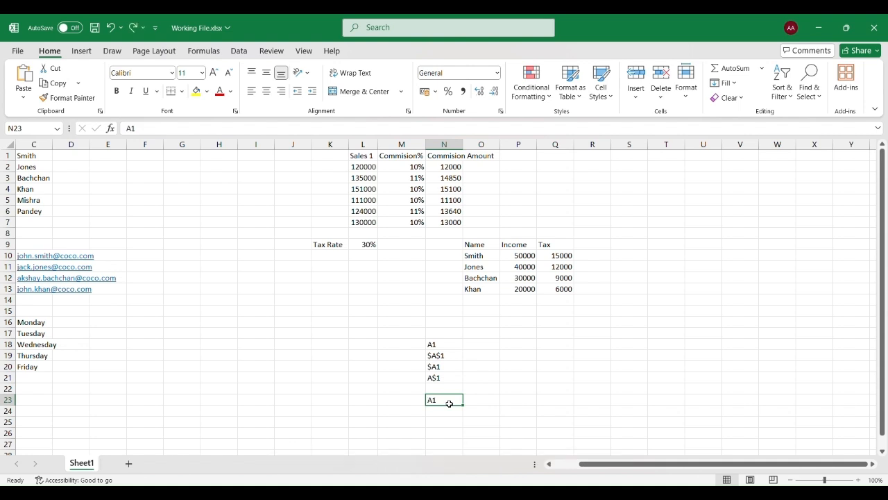
double_click(450, 403)
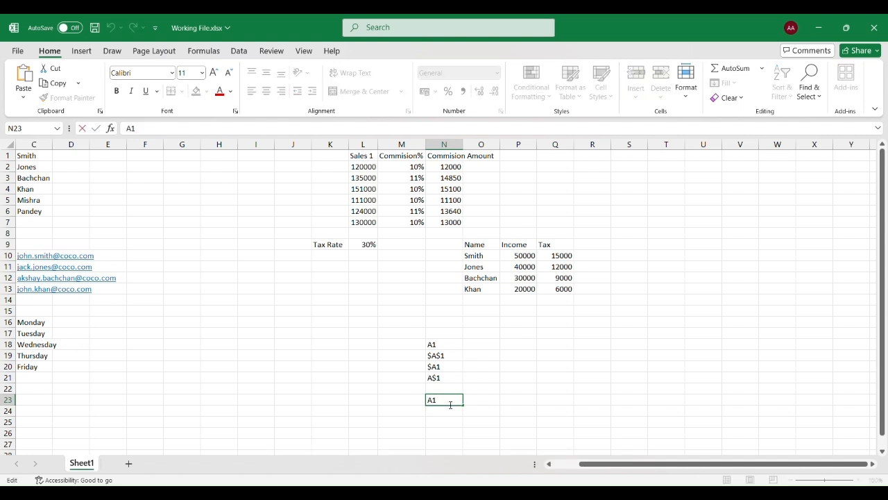
key(Escape)
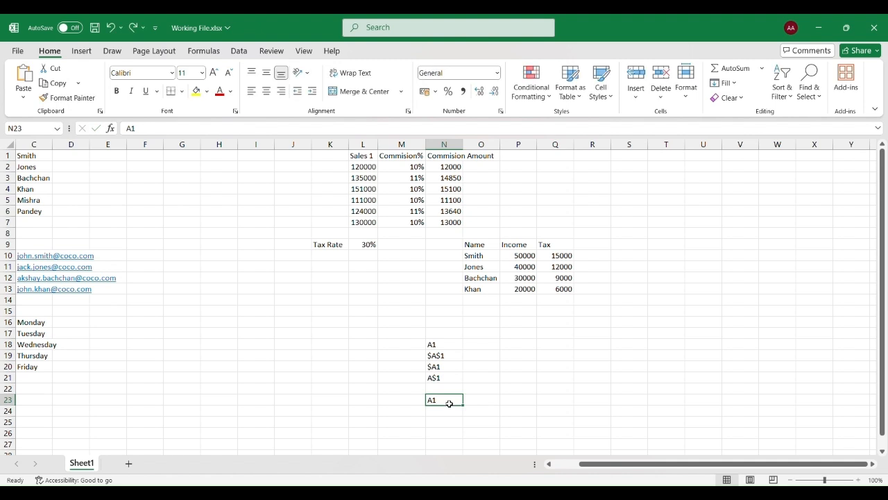
key(Delete)
key(ctrl+z)
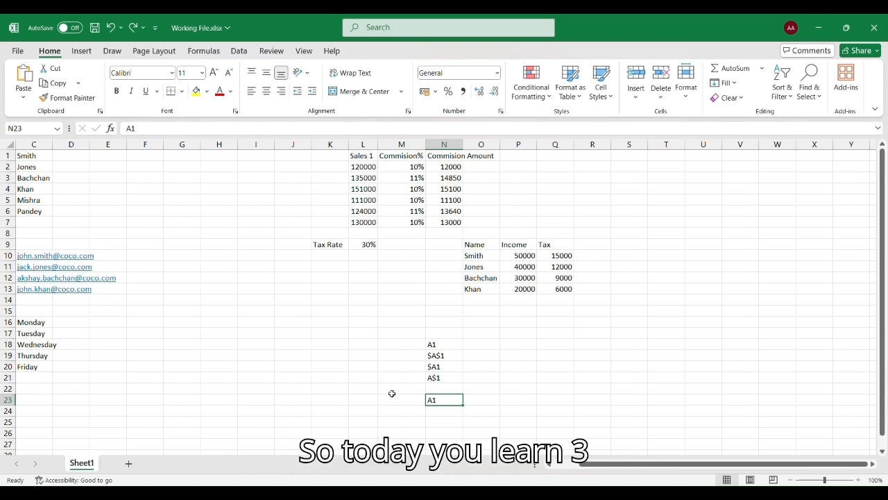
scroll(392, 394, down, 1)
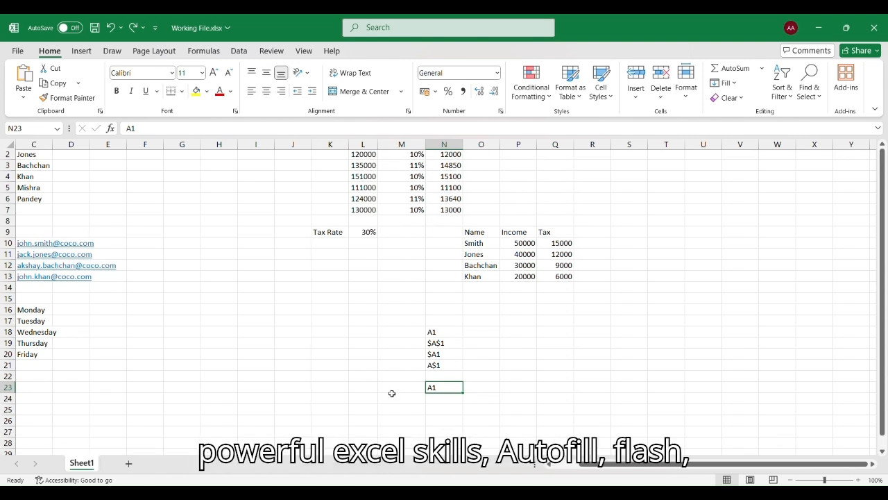